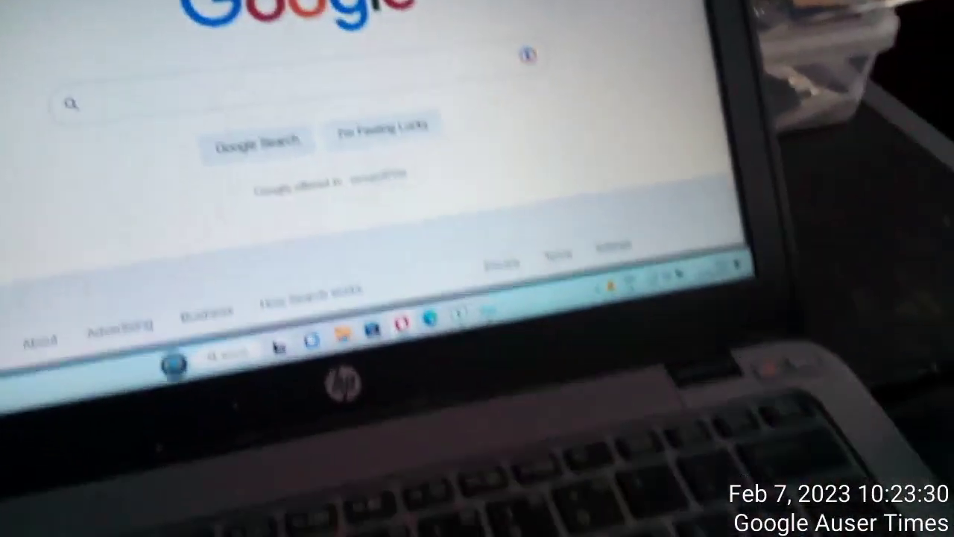
Step: Open Quick Settings from the network icon and leave Wi-Fi switched off in its panel
left_click(644, 307)
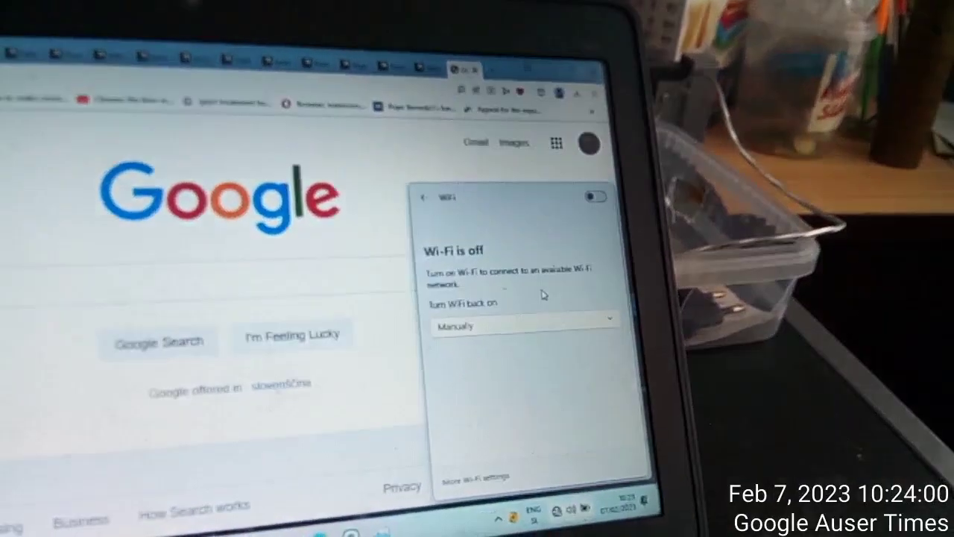
left_click(620, 211)
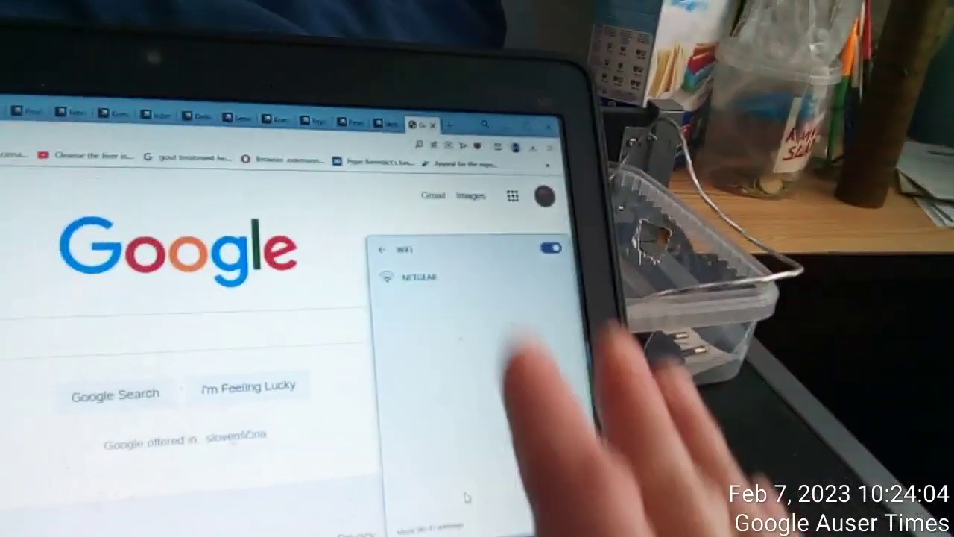
left_click(516, 239)
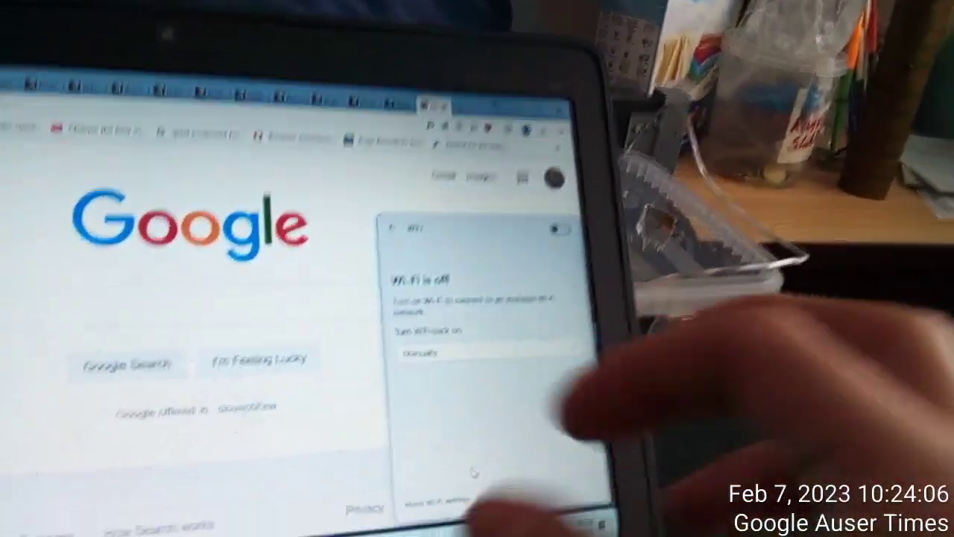